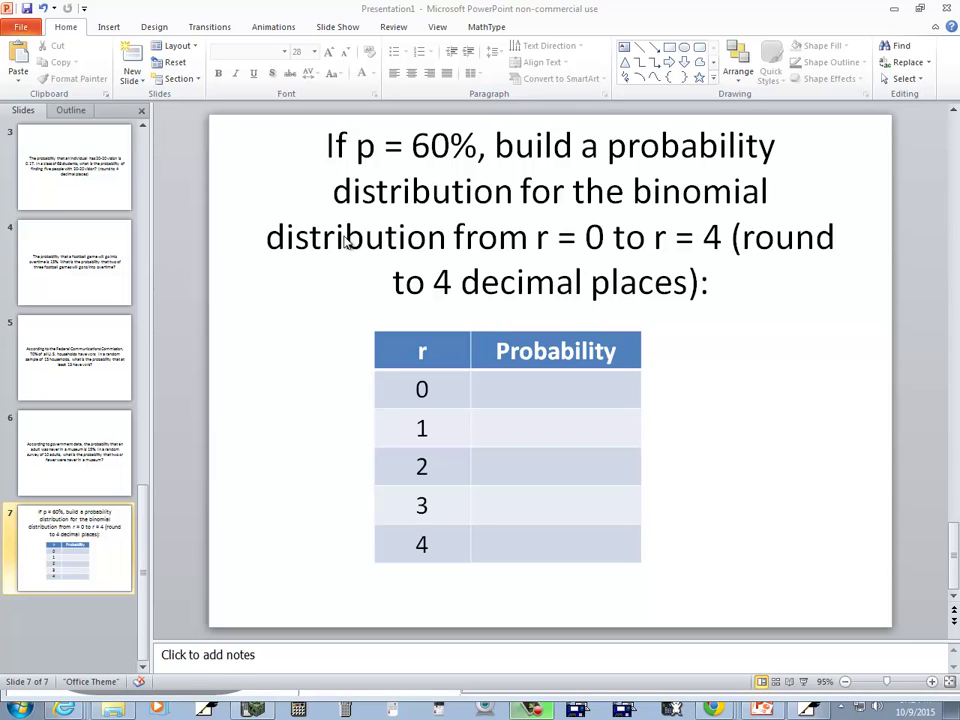
Step: Jot P=.60 at the top of a blank Free Notes page, then return to the p = 60% slide
key("alt+Tab")
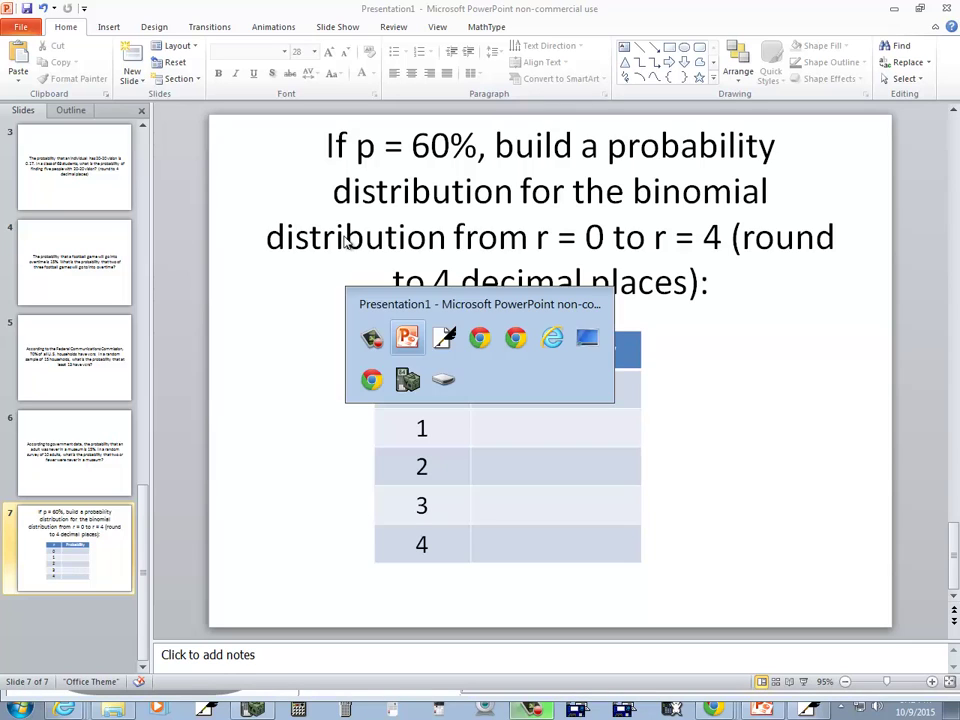
key("alt+Tab")
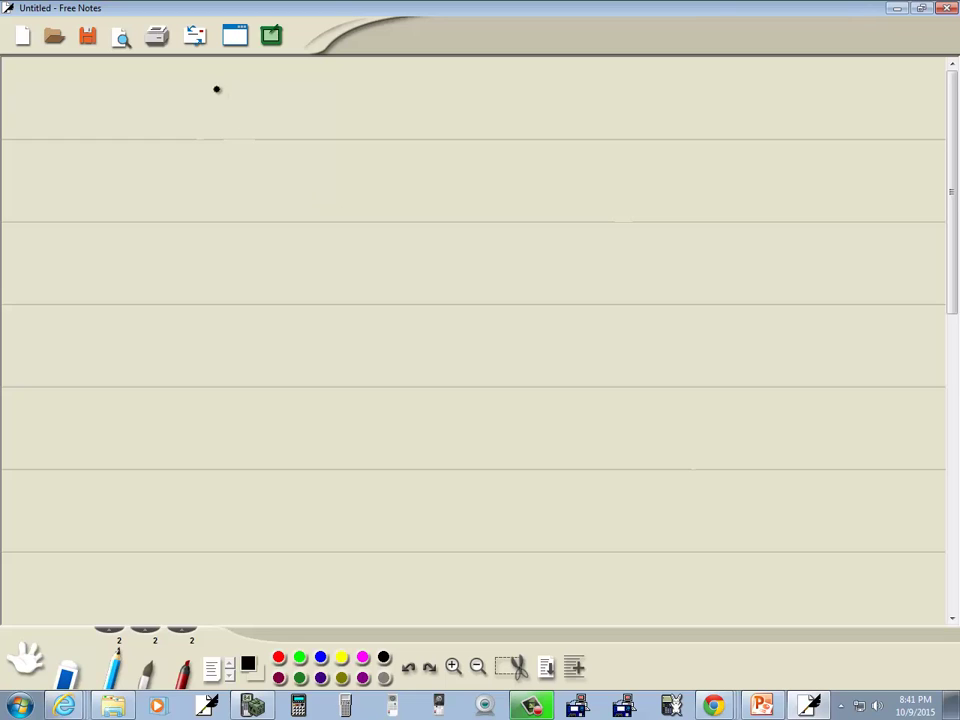
mouse_move(216, 89)
left_mouse_down()
mouse_move(217, 116)
mouse_move(244, 91)
mouse_move(272, 104)
mouse_move(285, 93)
left_mouse_up()
key("alt+Tab")
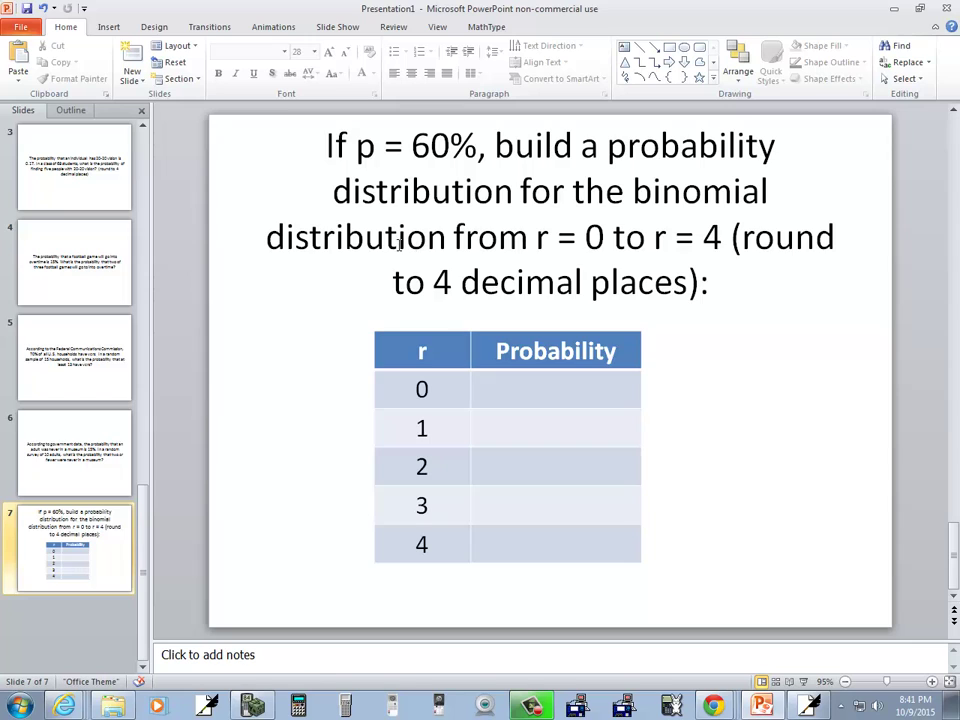
Step: Handwrite an r heading with the values 0 through 4 listed beneath it
key("alt+Tab")
mouse_move(180, 141)
left_mouse_down()
mouse_move(213, 178)
mouse_move(185, 197)
left_mouse_up()
mouse_move(183, 250)
left_mouse_down()
mouse_move(193, 331)
mouse_move(182, 392)
mouse_move(196, 452)
left_mouse_up()
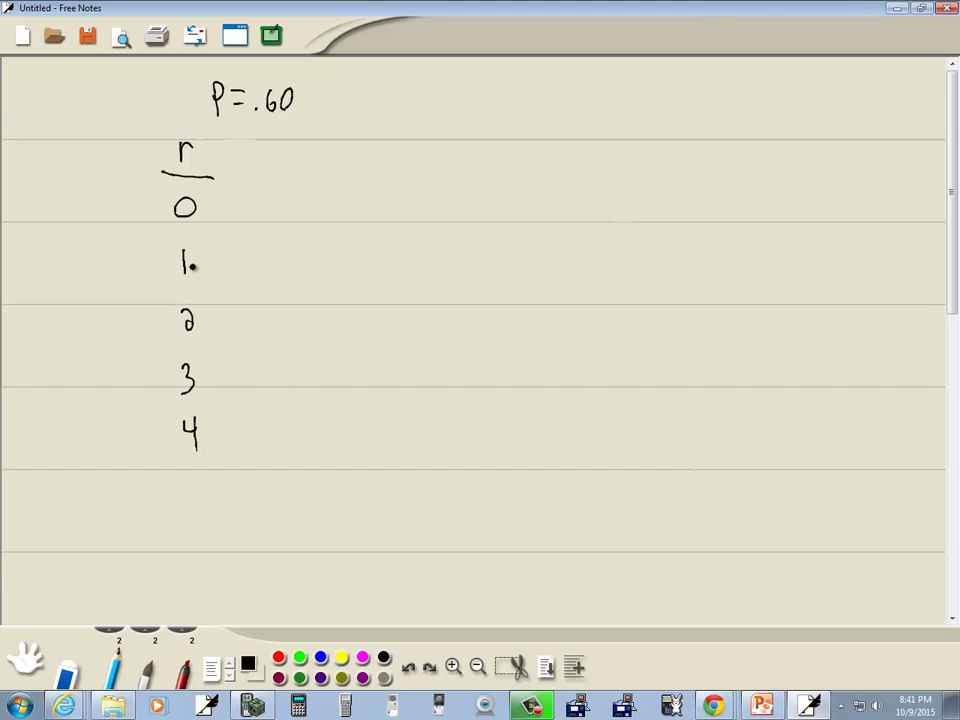
Step: Add a PROB column heading and begin writing binompdf( in the r = 0 row
mouse_move(316, 172)
left_mouse_down()
mouse_move(320, 158)
mouse_move(340, 167)
mouse_move(350, 157)
mouse_move(380, 170)
left_mouse_up()
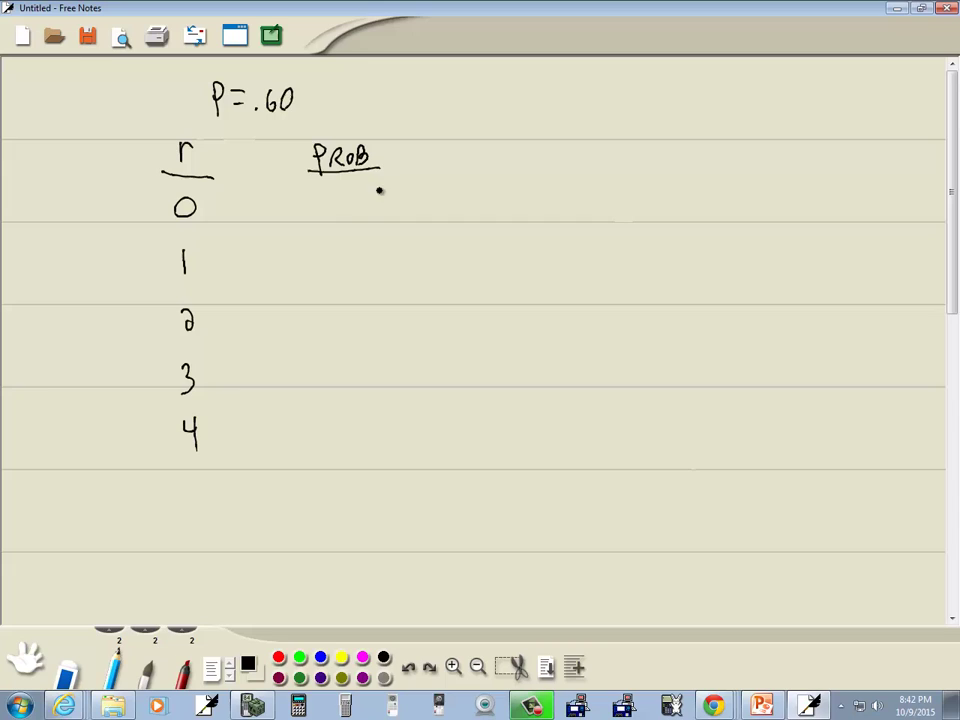
mouse_move(305, 190)
left_mouse_down()
mouse_move(327, 210)
mouse_move(362, 210)
left_mouse_up()
left_click_drag(364, 200, 407, 214)
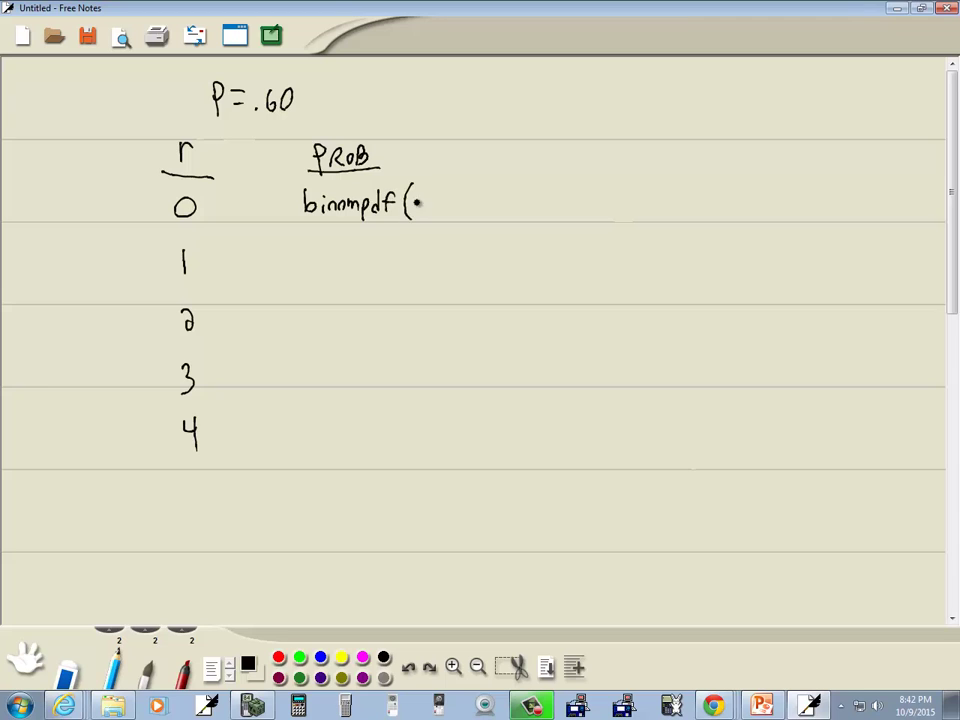
Step: Complete the r = 0 row as binompdf(4, .60, 0) =
key("alt+Tab")
key("alt+Tab")
left_click_drag(428, 201, 433, 203)
left_click_drag(429, 190, 438, 224)
left_click(463, 209)
mouse_move(481, 193)
left_mouse_down()
mouse_move(477, 207)
mouse_move(495, 197)
mouse_move(508, 222)
mouse_move(533, 198)
mouse_move(546, 222)
mouse_move(580, 200)
left_mouse_up()
left_click_drag(566, 210, 578, 209)
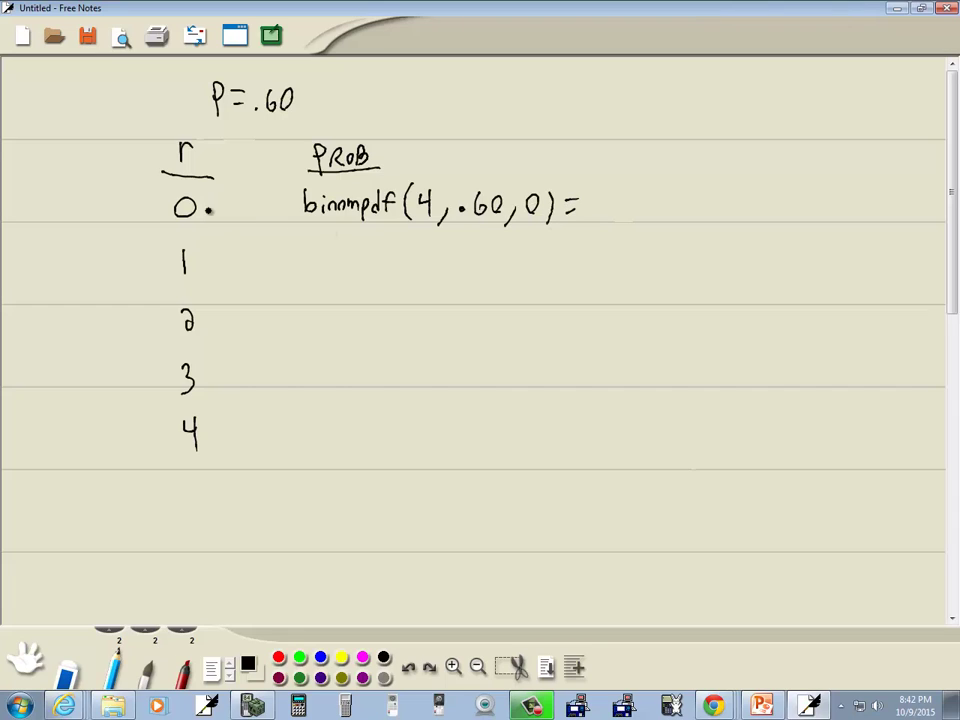
Step: Write binompdf(4, .60, 1) = on the r = 1 row
mouse_move(306, 240)
left_mouse_down()
mouse_move(307, 258)
mouse_move(325, 260)
mouse_move(398, 242)
mouse_move(431, 262)
mouse_move(452, 253)
left_mouse_up()
left_click(325, 243)
left_click_drag(447, 240, 447, 262)
mouse_move(457, 254)
left_mouse_down()
mouse_move(454, 263)
mouse_move(496, 249)
mouse_move(501, 266)
mouse_move(540, 265)
mouse_move(566, 250)
left_mouse_up()
left_click(463, 257)
left_click_drag(556, 259, 566, 259)
Step: Write binompdf(4, .60, 2) = and binompdf(4, .60, 3) = on rows r = 2 and r = 3
mouse_move(306, 300)
left_mouse_down()
mouse_move(312, 318)
mouse_move(378, 317)
mouse_move(392, 313)
mouse_move(394, 297)
mouse_move(400, 318)
mouse_move(425, 320)
mouse_move(448, 301)
mouse_move(446, 320)
left_mouse_up()
mouse_move(461, 313)
left_mouse_down()
mouse_move(458, 323)
mouse_move(494, 299)
mouse_move(508, 323)
mouse_move(574, 302)
left_mouse_up()
left_click_drag(562, 311, 575, 311)
mouse_move(311, 356)
left_mouse_down()
mouse_move(320, 376)
mouse_move(374, 368)
mouse_move(405, 382)
mouse_move(413, 367)
left_mouse_up()
mouse_move(430, 357)
left_mouse_down()
mouse_move(428, 383)
mouse_move(448, 372)
left_mouse_up()
left_click(455, 372)
mouse_move(447, 362)
left_mouse_down()
mouse_move(446, 383)
mouse_move(491, 368)
mouse_move(500, 379)
mouse_move(535, 381)
left_mouse_up()
left_click_drag(543, 368, 554, 368)
left_click_drag(543, 375, 554, 375)
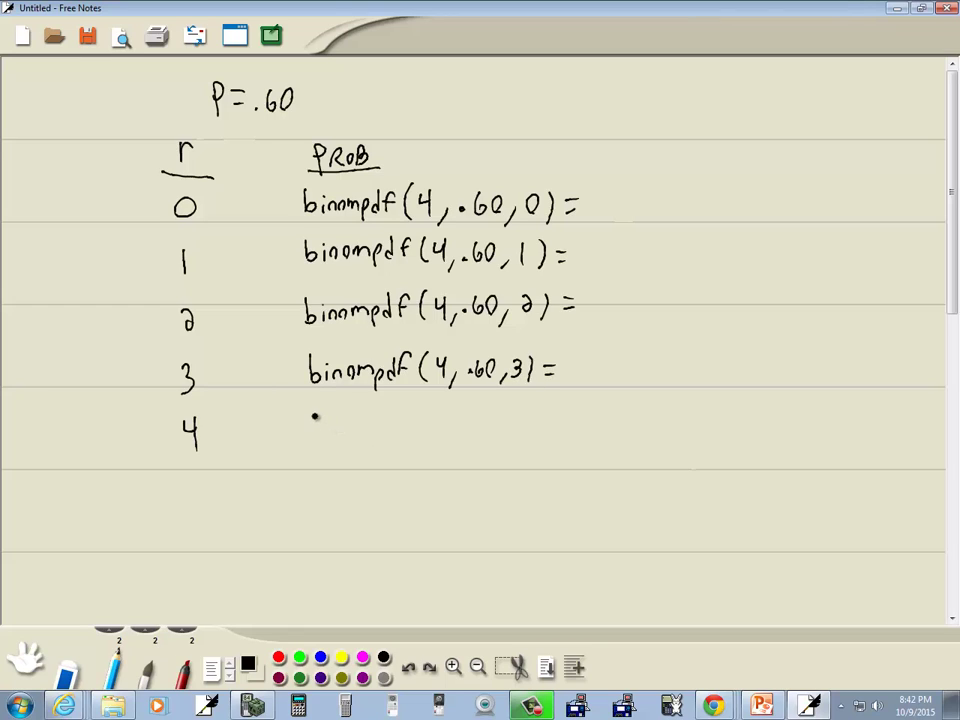
Step: Write binompdf(4, .60, 4) = on the r = 4 row
mouse_move(315, 416)
left_mouse_down()
mouse_move(321, 436)
mouse_move(340, 437)
left_mouse_up()
left_click_drag(348, 426, 378, 440)
mouse_move(392, 418)
left_mouse_down()
mouse_move(386, 432)
mouse_move(397, 434)
left_mouse_up()
mouse_move(395, 425)
left_mouse_down()
mouse_move(418, 436)
mouse_move(440, 427)
left_mouse_up()
mouse_move(436, 418)
left_mouse_down()
mouse_move(435, 436)
mouse_move(447, 437)
mouse_move(487, 418)
left_mouse_up()
mouse_move(498, 428)
left_mouse_down()
mouse_move(495, 437)
mouse_move(519, 434)
left_mouse_up()
mouse_move(536, 412)
left_mouse_down()
mouse_move(537, 436)
mouse_move(567, 420)
mouse_move(567, 428)
left_mouse_up()
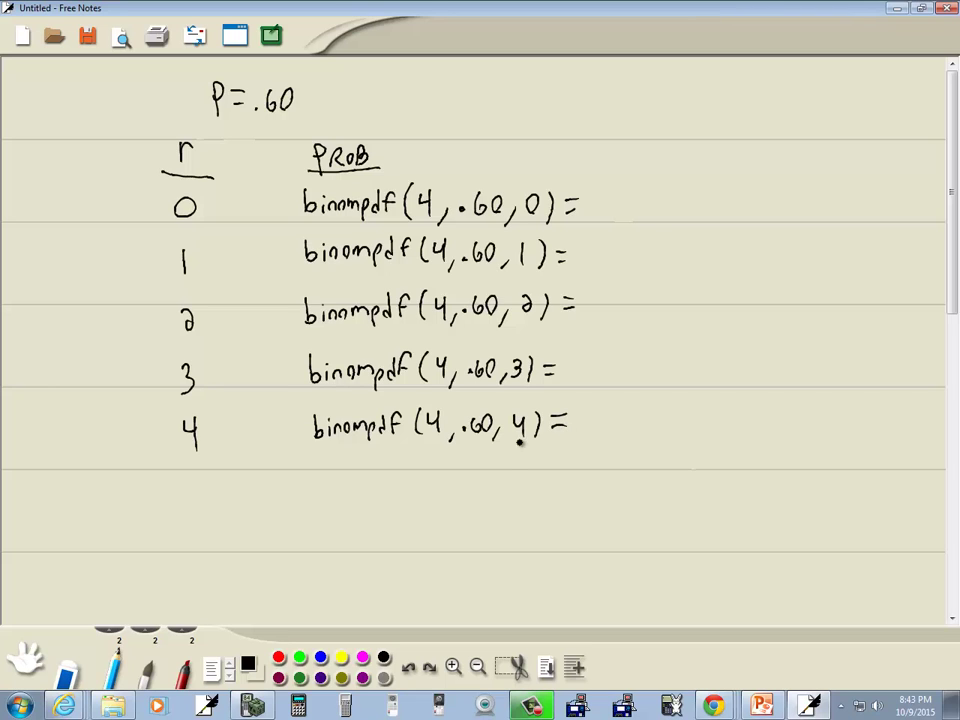
Step: Clear the TI-SmartView home screen and paste binompdf( from the distributions menu
left_click(252, 706)
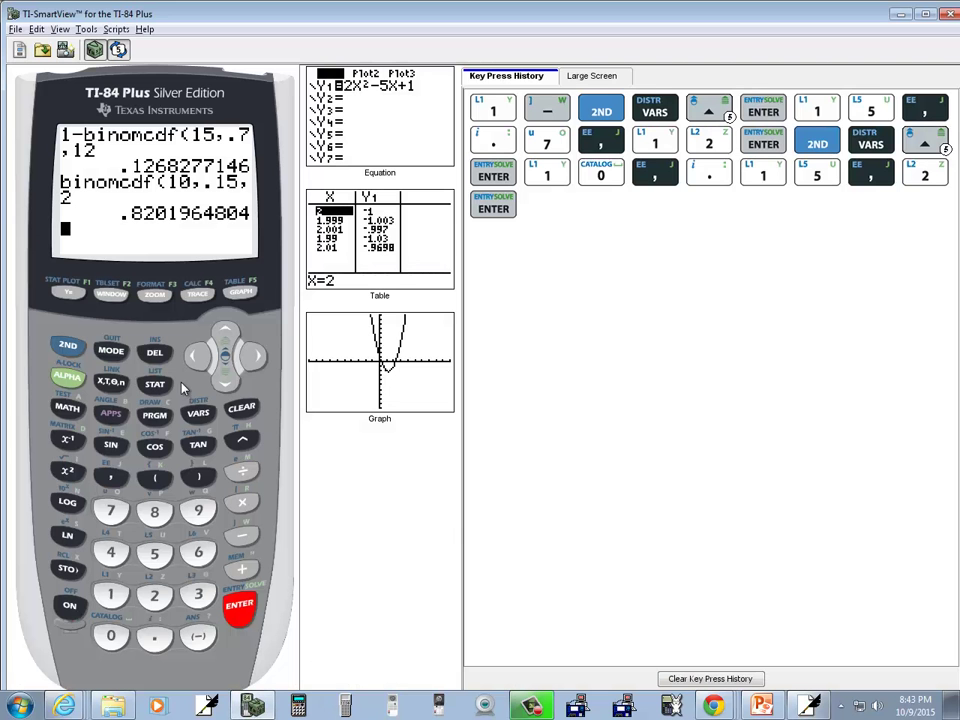
left_click(241, 410)
left_click(68, 346)
left_click(198, 414)
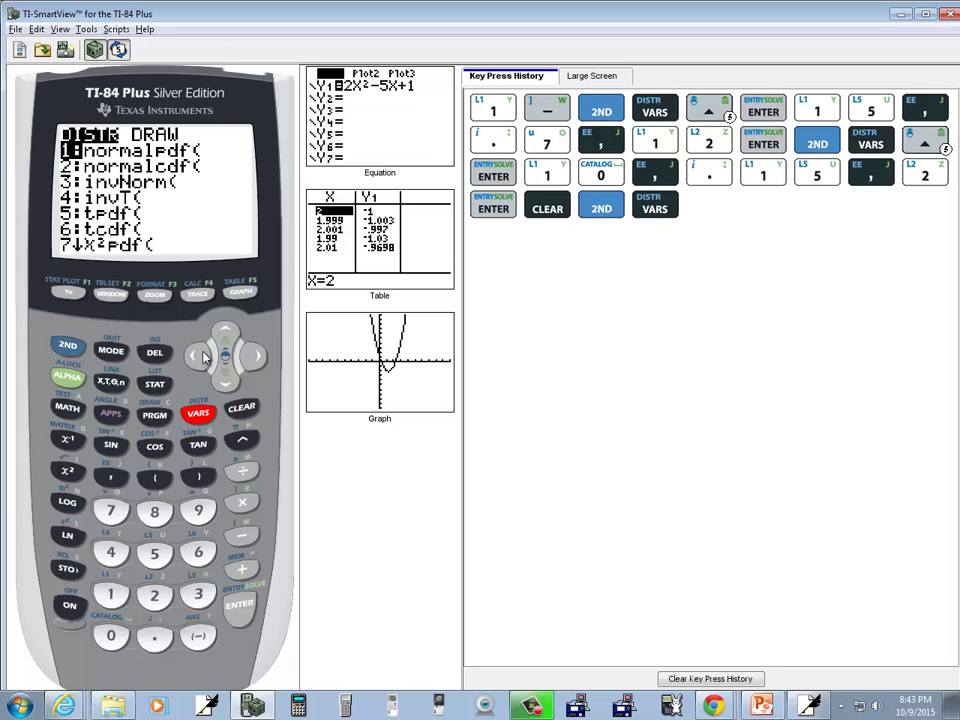
left_click(222, 336)
left_click(222, 336)
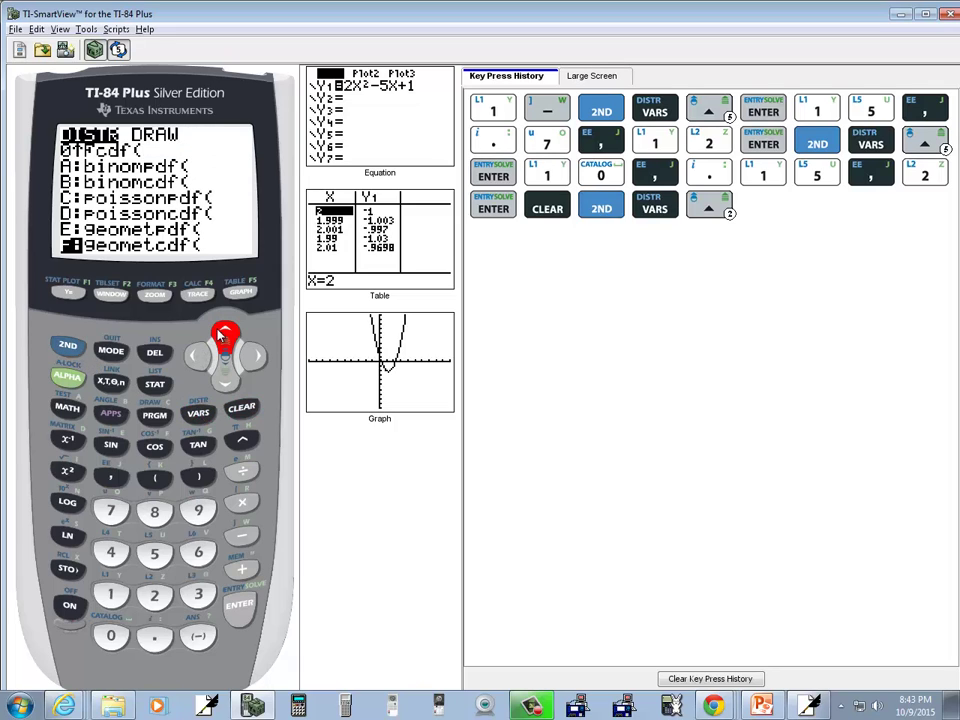
left_click(222, 336)
left_click(222, 336)
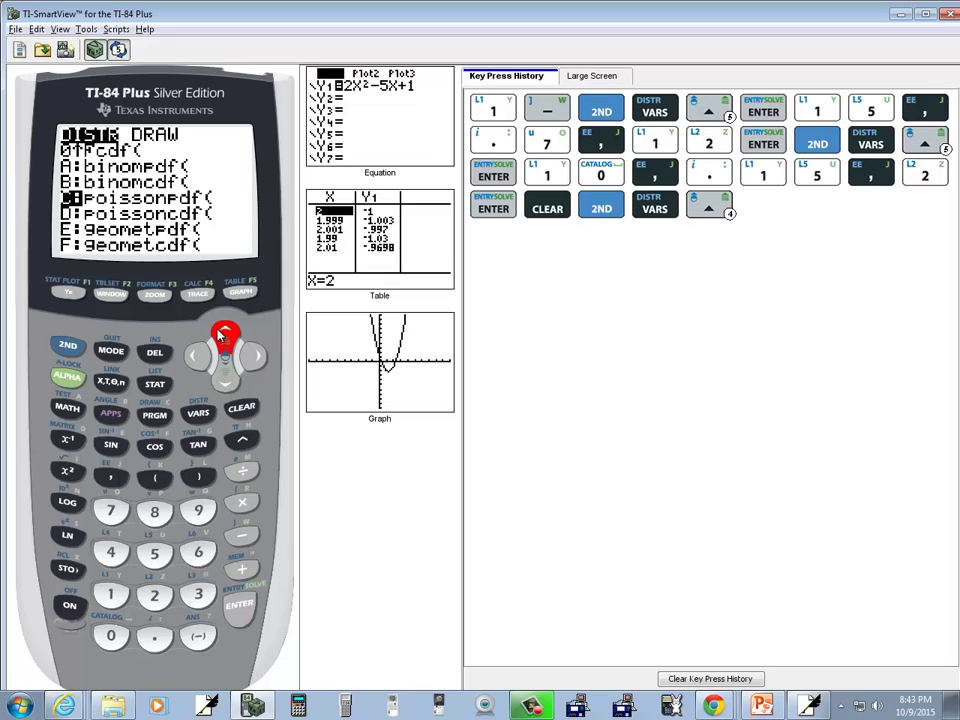
left_click(222, 336)
left_click(239, 604)
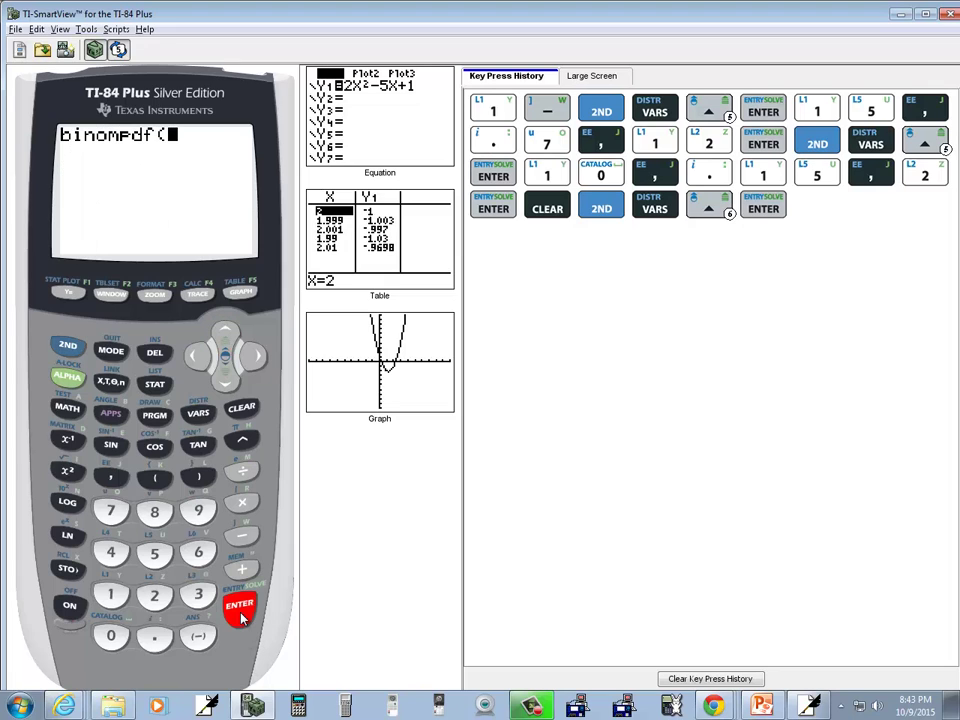
Step: Evaluate binompdf(4,.6,0) = .0256 and write .0256 beside r = 0 in the notes
key("alt+Tab")
key("alt+Tab")
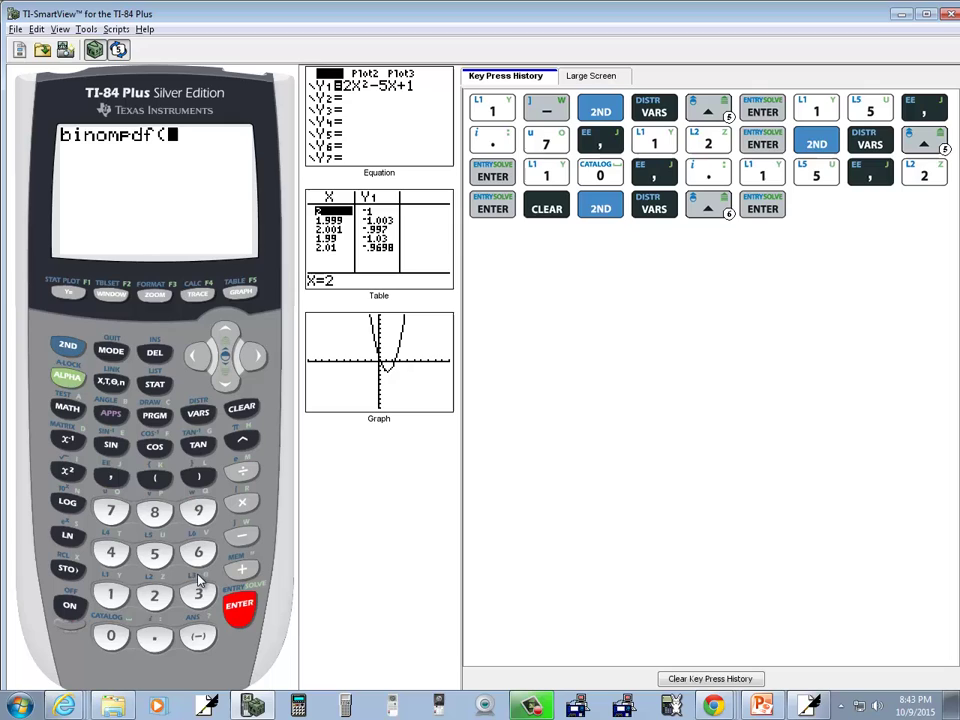
left_click(111, 553)
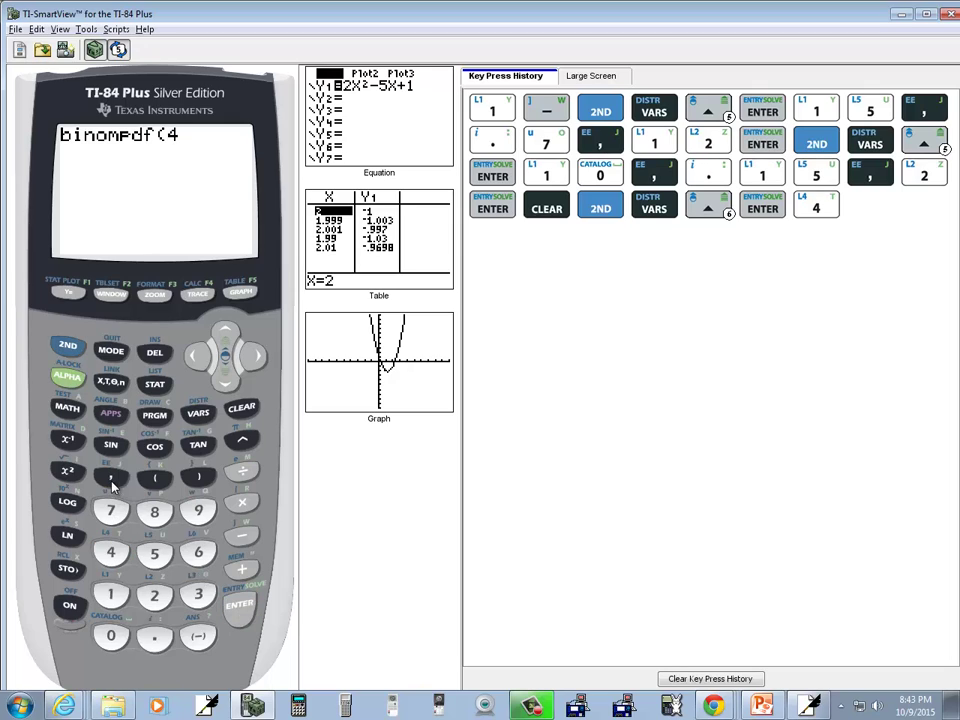
left_click(111, 476)
left_click(154, 636)
left_click(197, 553)
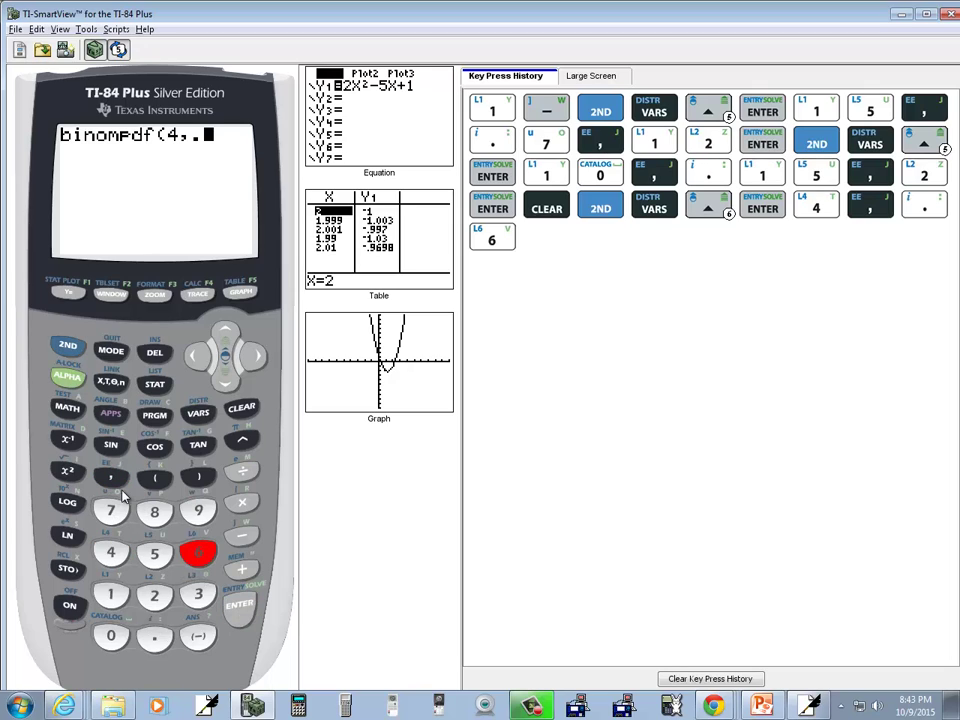
left_click(111, 476)
left_click(111, 636)
left_click(250, 615)
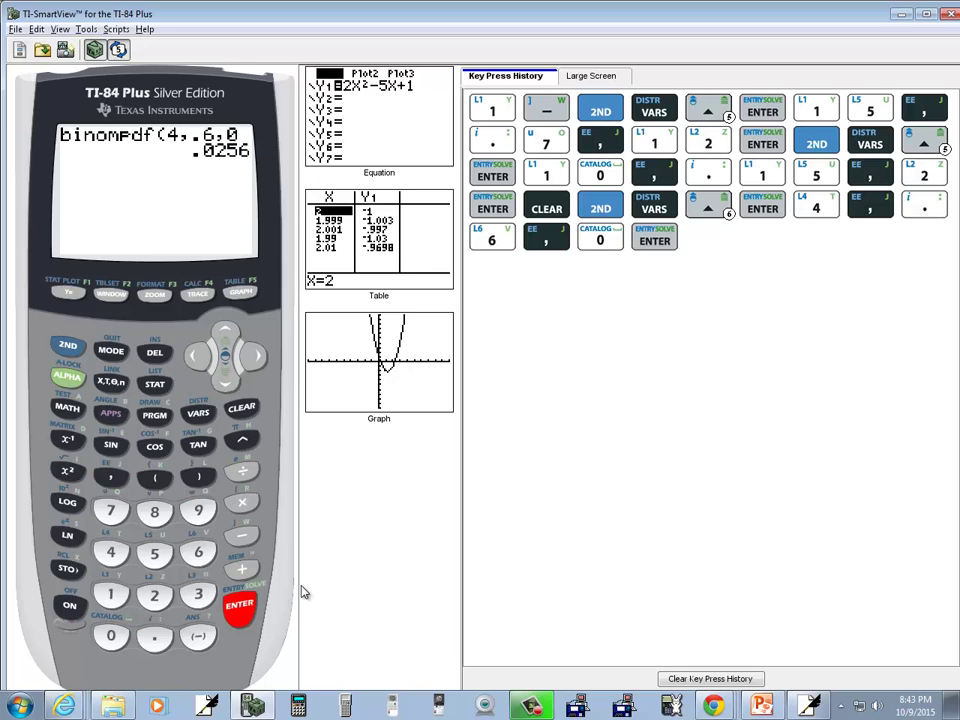
key("alt+Tab")
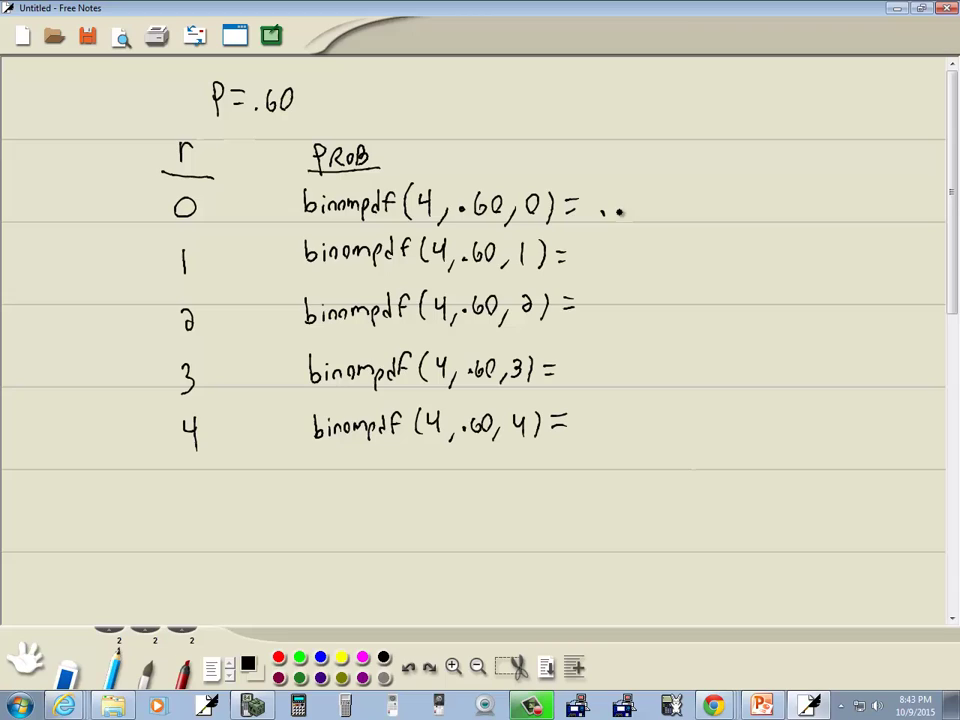
mouse_move(618, 199)
left_mouse_down()
mouse_move(637, 212)
mouse_move(659, 207)
left_mouse_up()
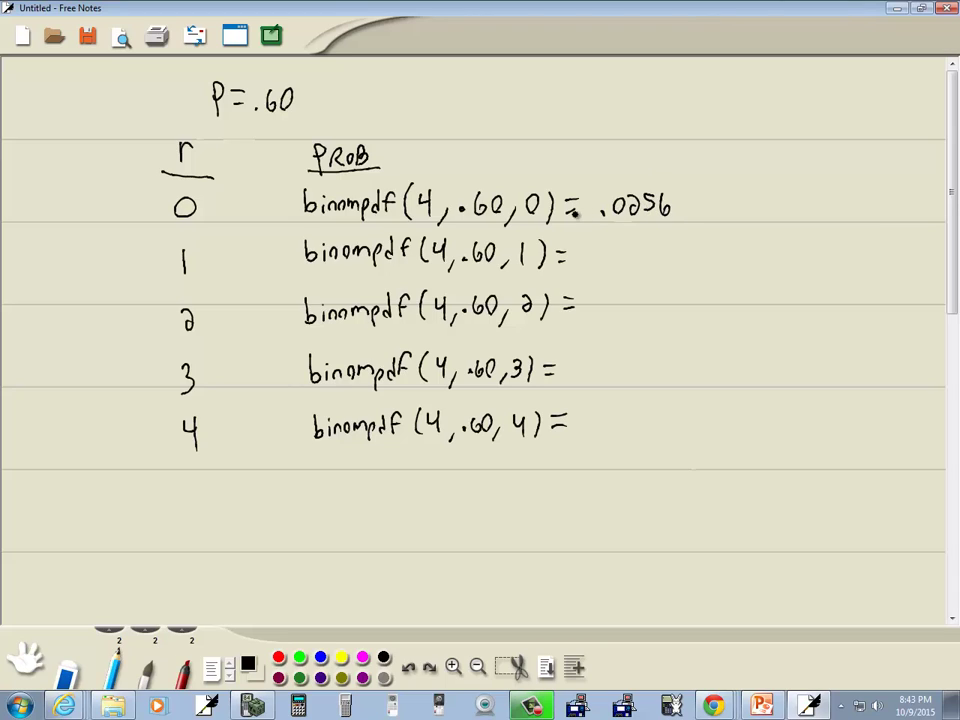
Step: Recall the previous entry and change it to binompdf(4,.6,1), giving .1536
key("alt+Tab")
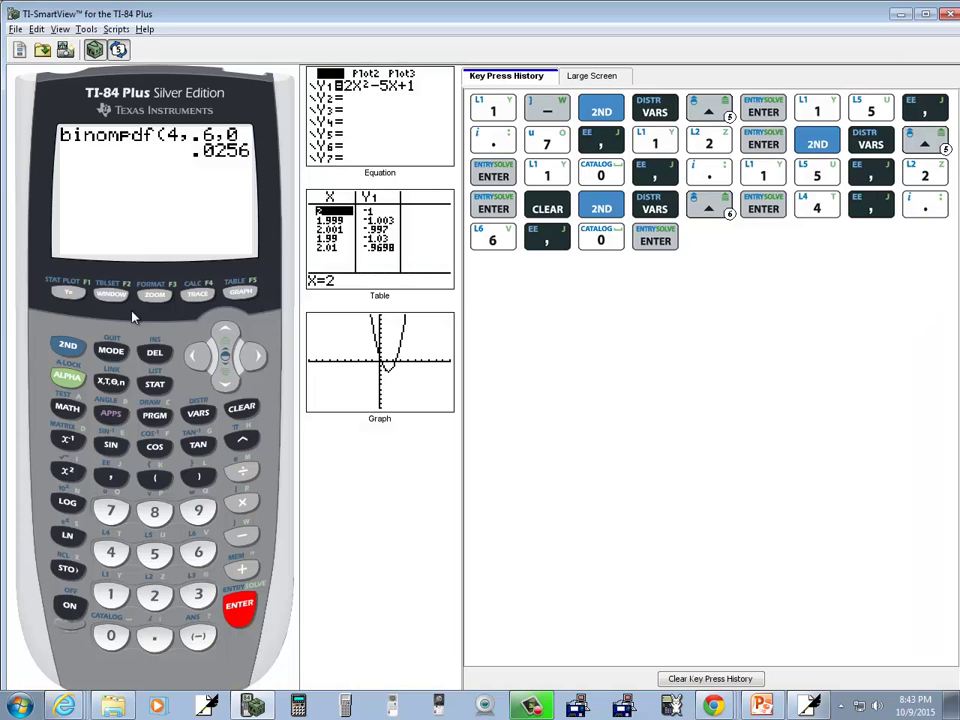
left_click(243, 606)
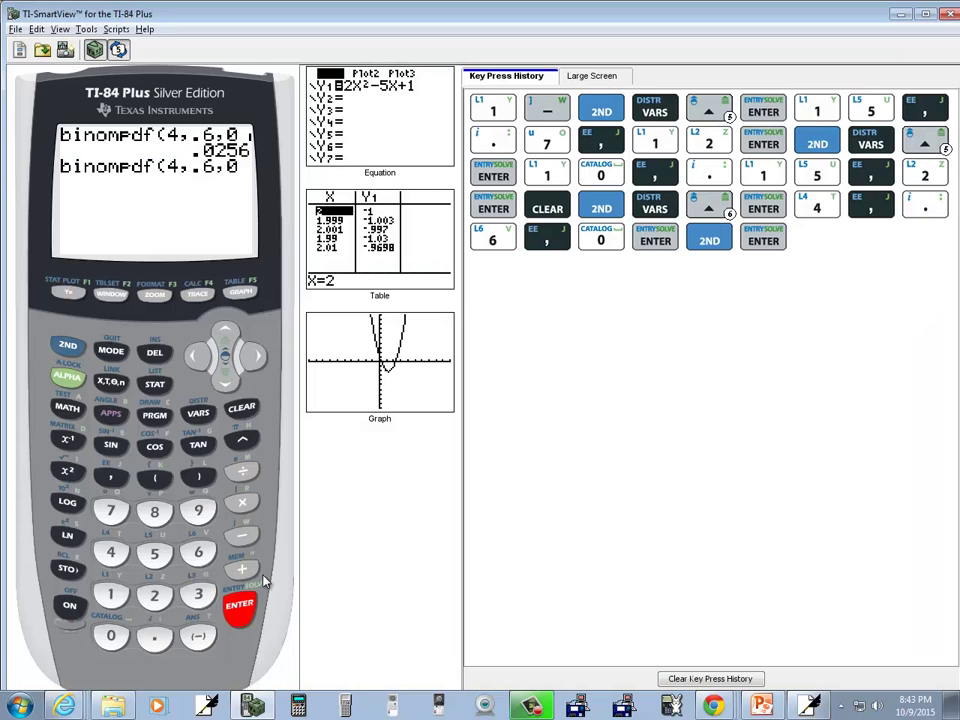
left_click(200, 357)
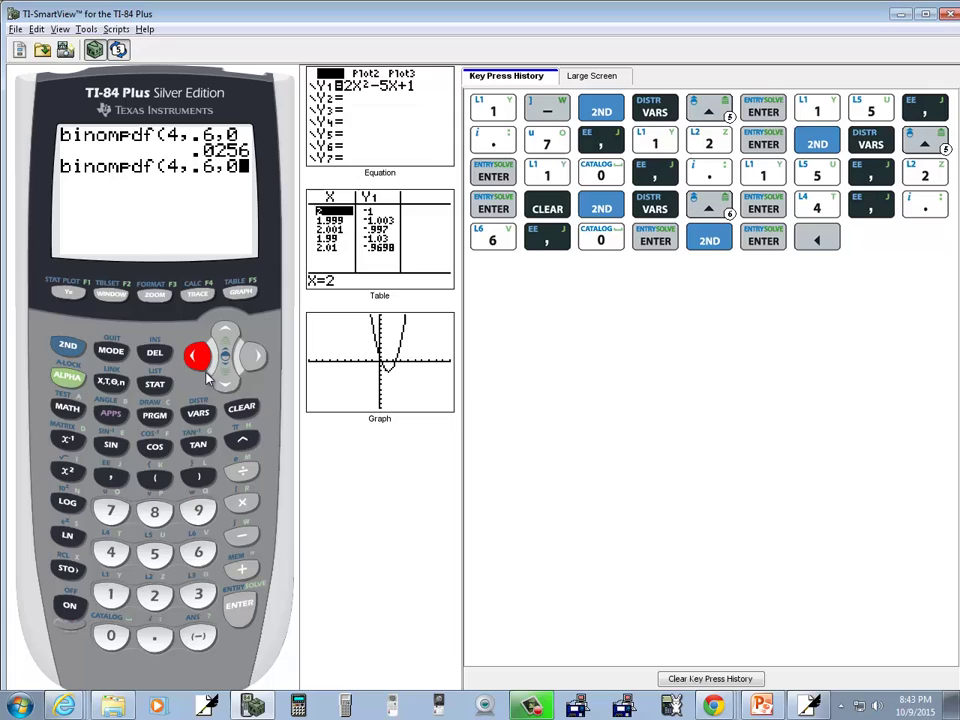
left_click(111, 595)
left_click(240, 608)
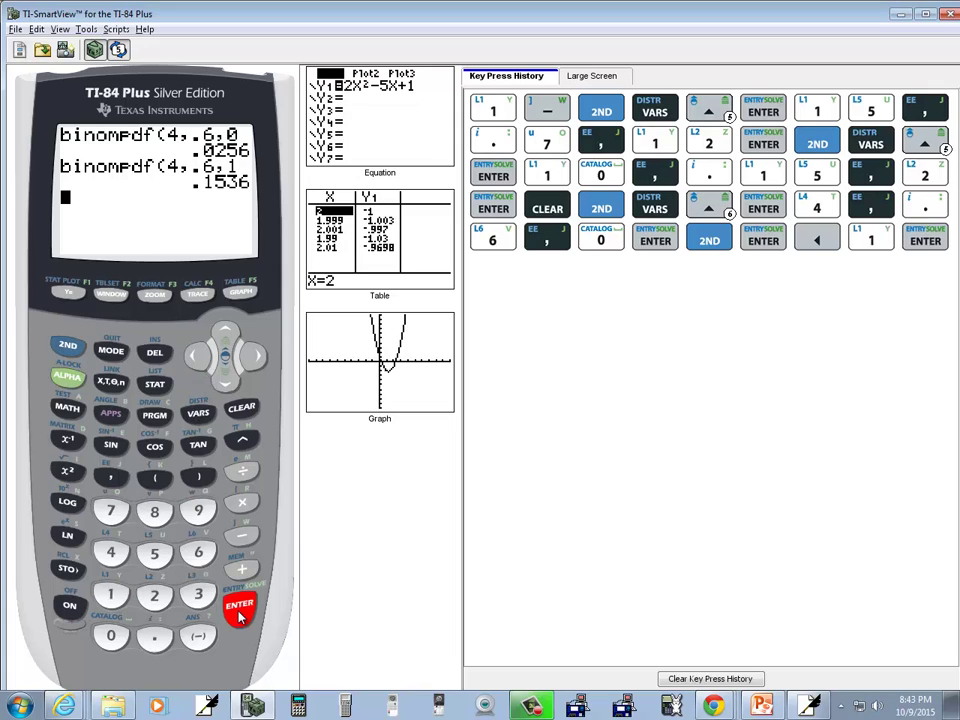
Step: Handwrite .1536 beside the r = 1 row, then return to the calculator
key("alt+Tab")
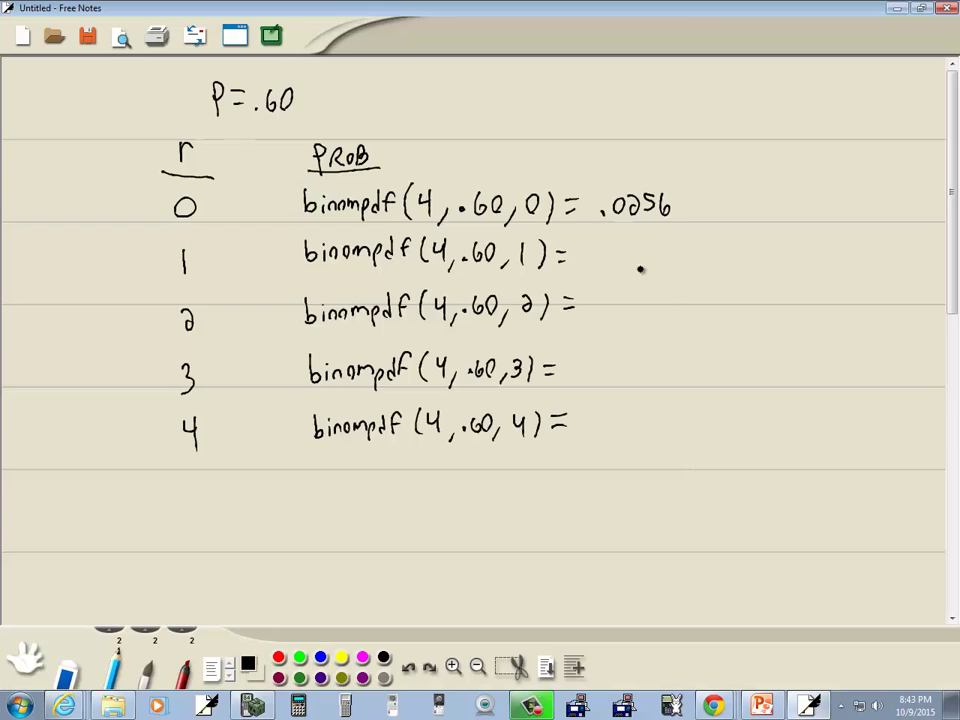
left_click(605, 268)
mouse_move(619, 250)
left_mouse_down()
mouse_move(619, 268)
mouse_move(660, 262)
left_mouse_up()
key("alt+Tab")
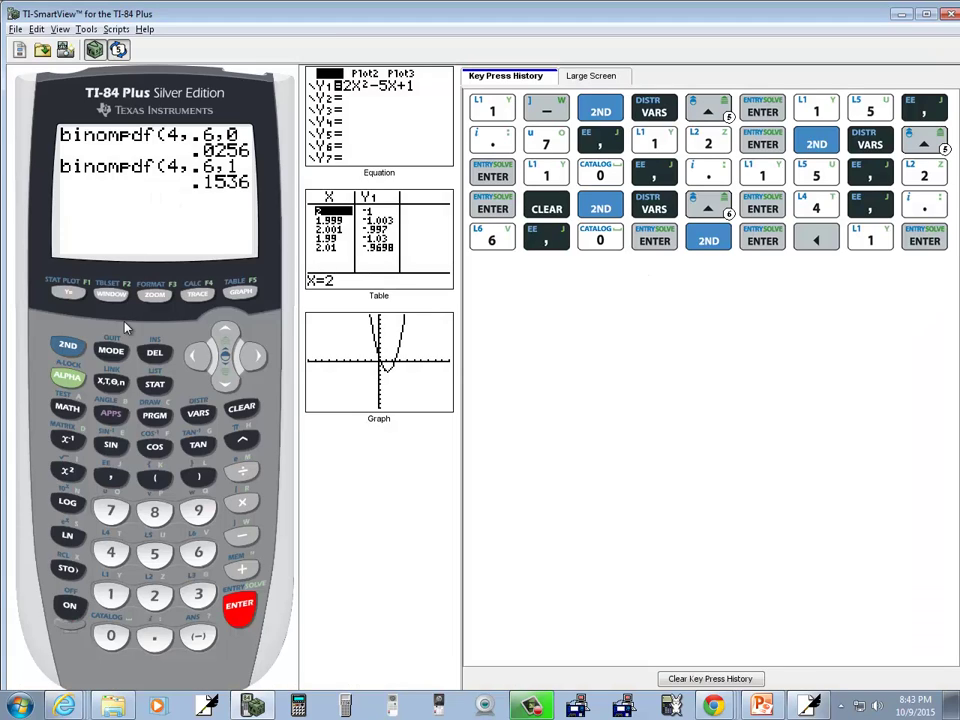
Step: Edit the recalled entry to binompdf(4,.6,2) and write the result .3456 beside r = 2
left_click(67, 345)
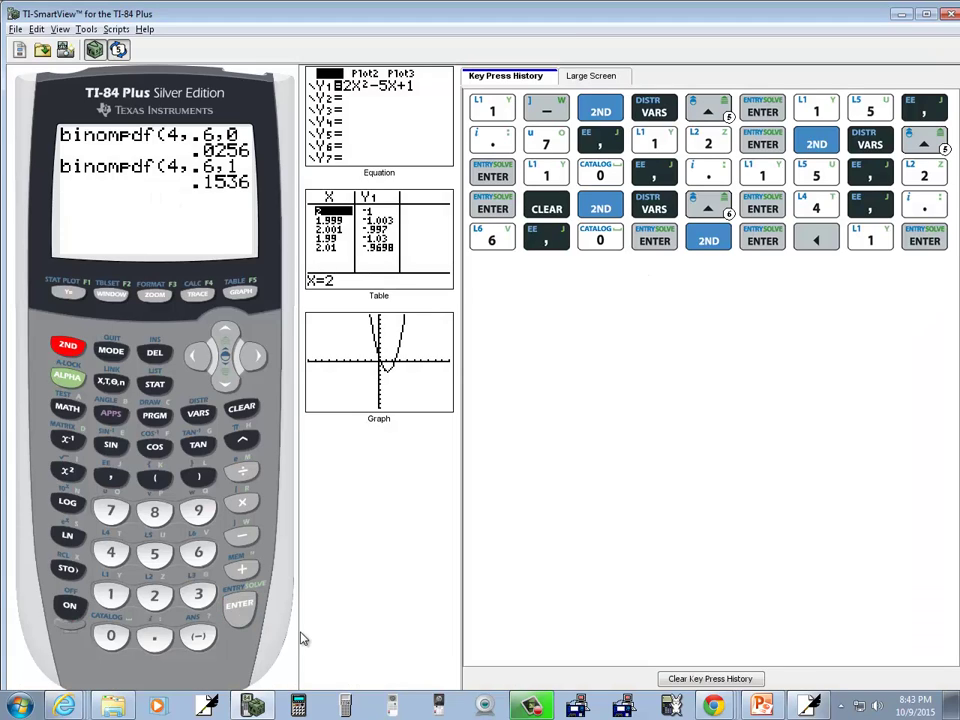
left_click(239, 605)
left_click(199, 356)
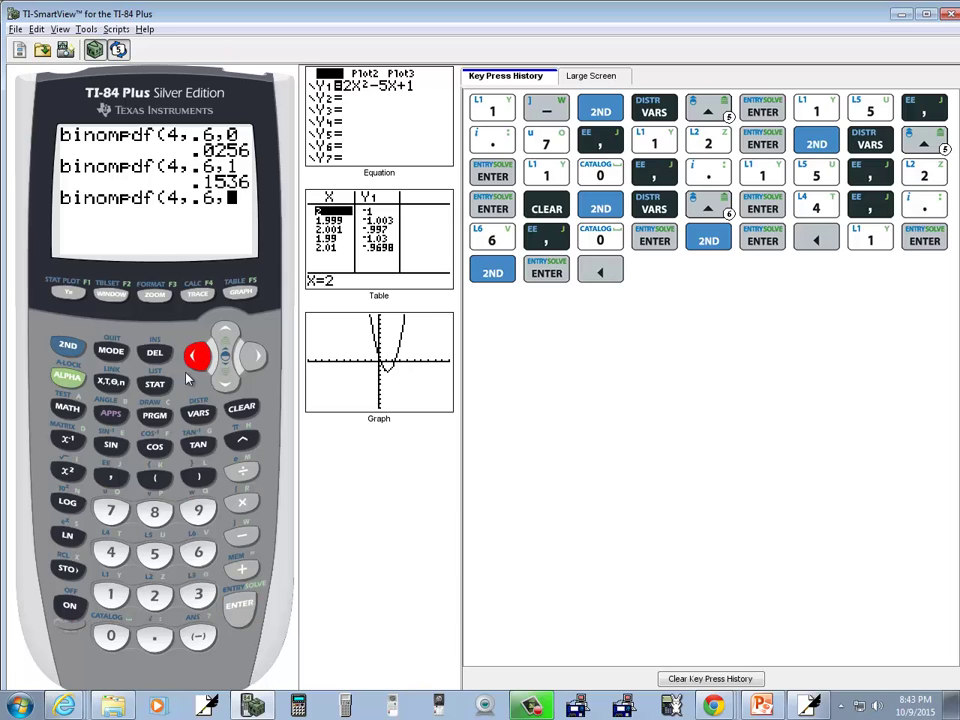
left_click(154, 595)
left_click(239, 605)
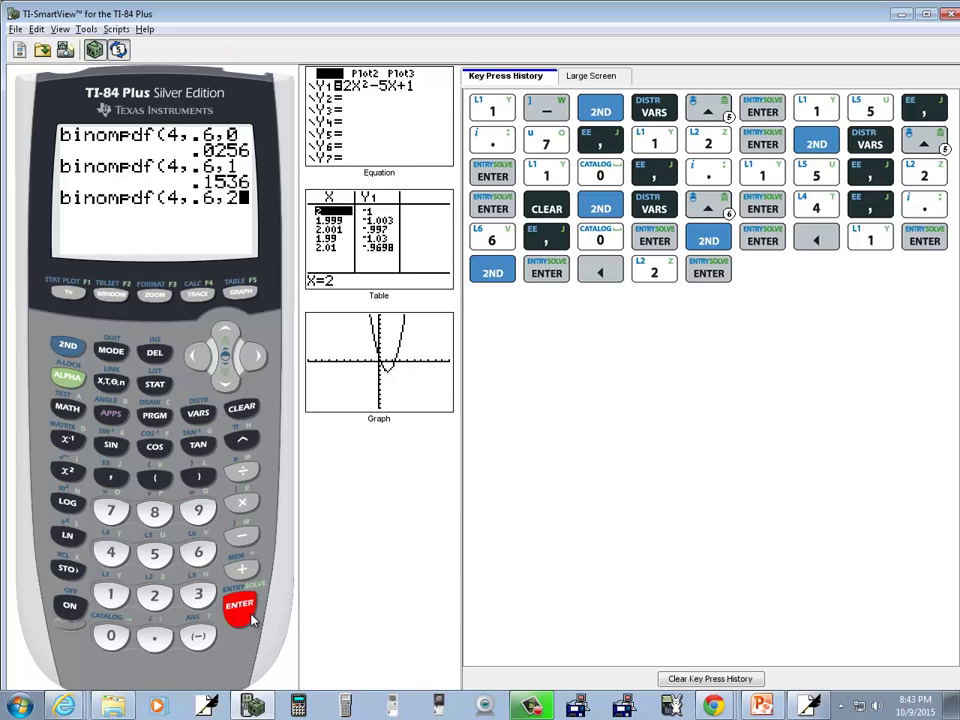
key("alt+Tab")
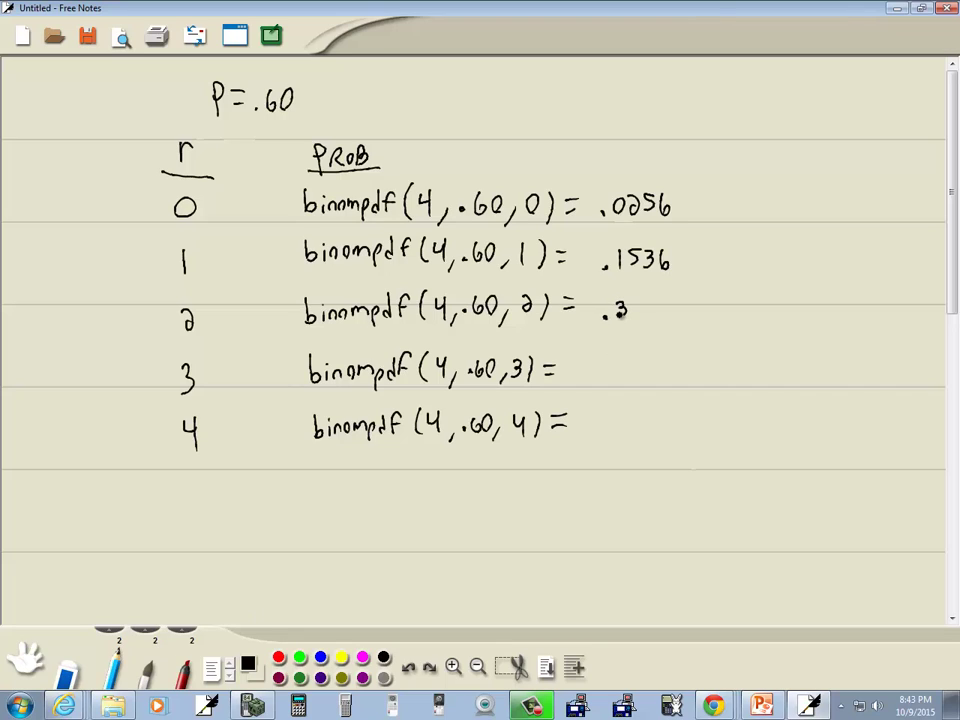
mouse_move(633, 302)
left_mouse_down()
mouse_move(641, 318)
mouse_move(664, 316)
left_mouse_up()
Step: Edit the recalled entry to binompdf(4,.6,3) and write its result .3456 beside r = 3
key("alt+Tab")
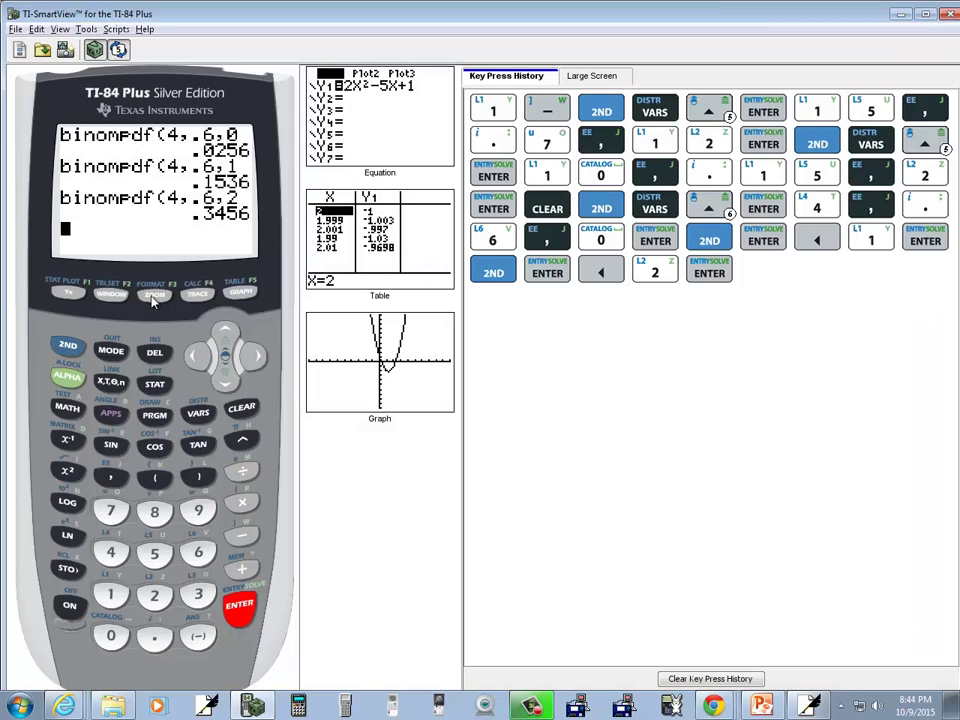
left_click(67, 345)
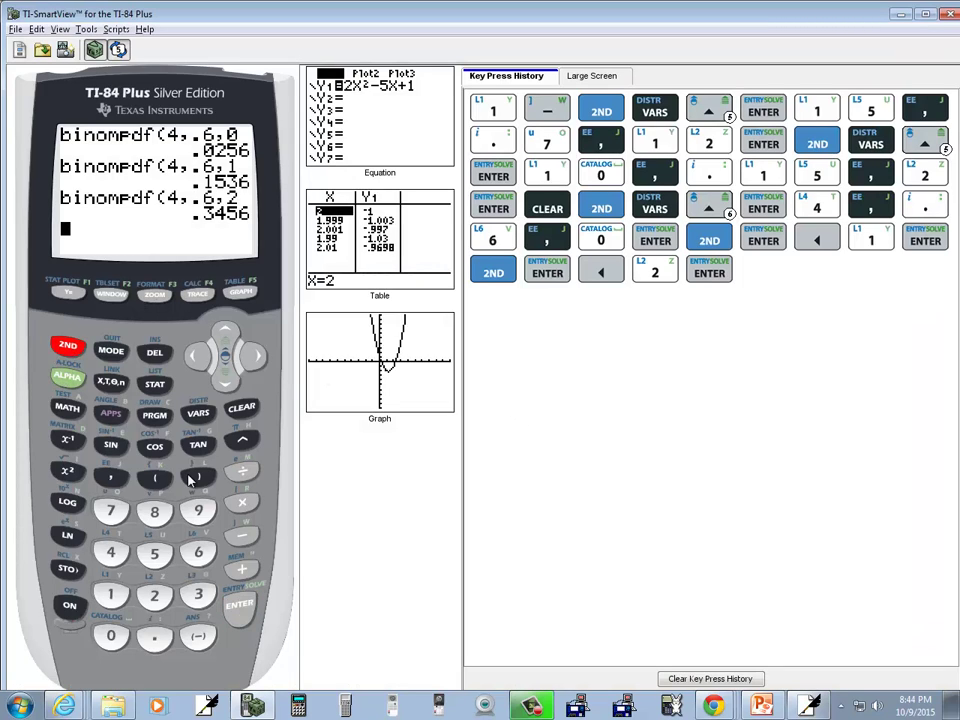
left_click(240, 604)
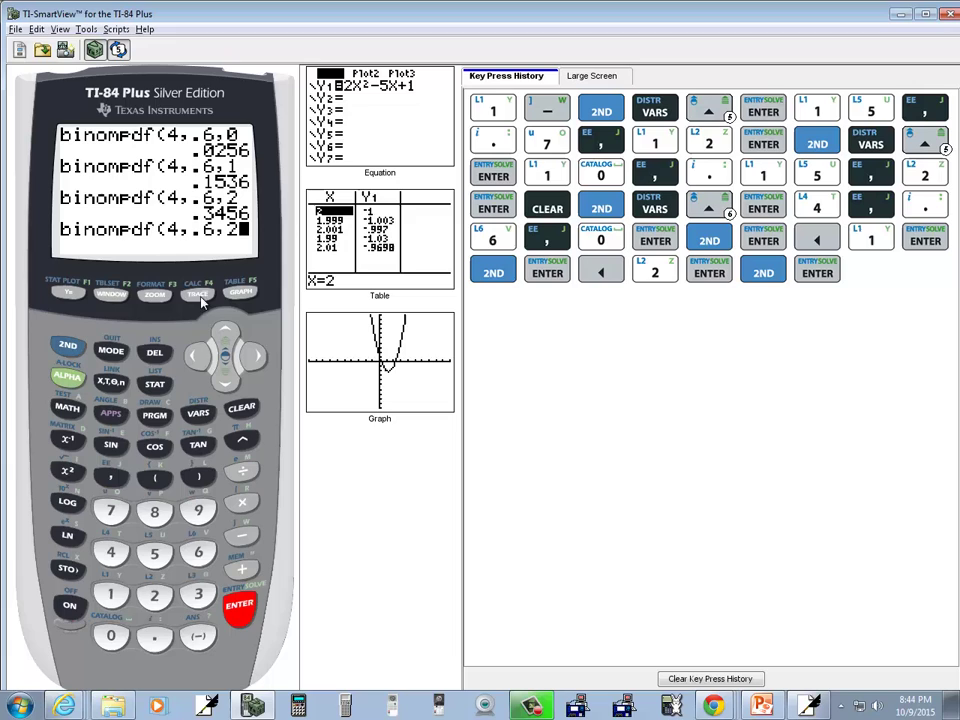
left_click(197, 357)
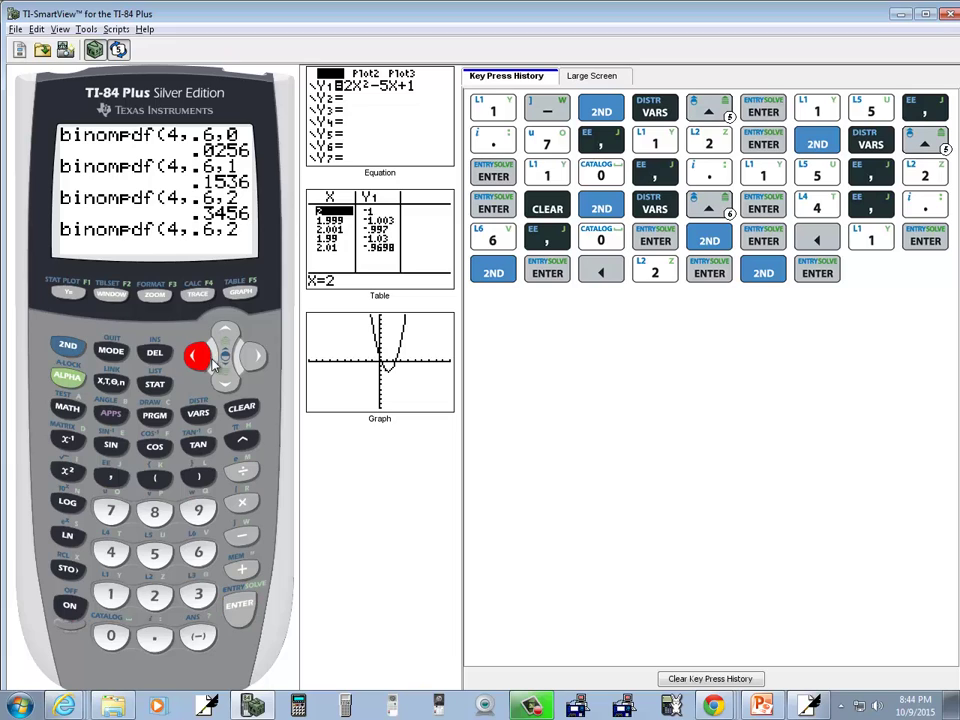
left_click(198, 595)
left_click(240, 604)
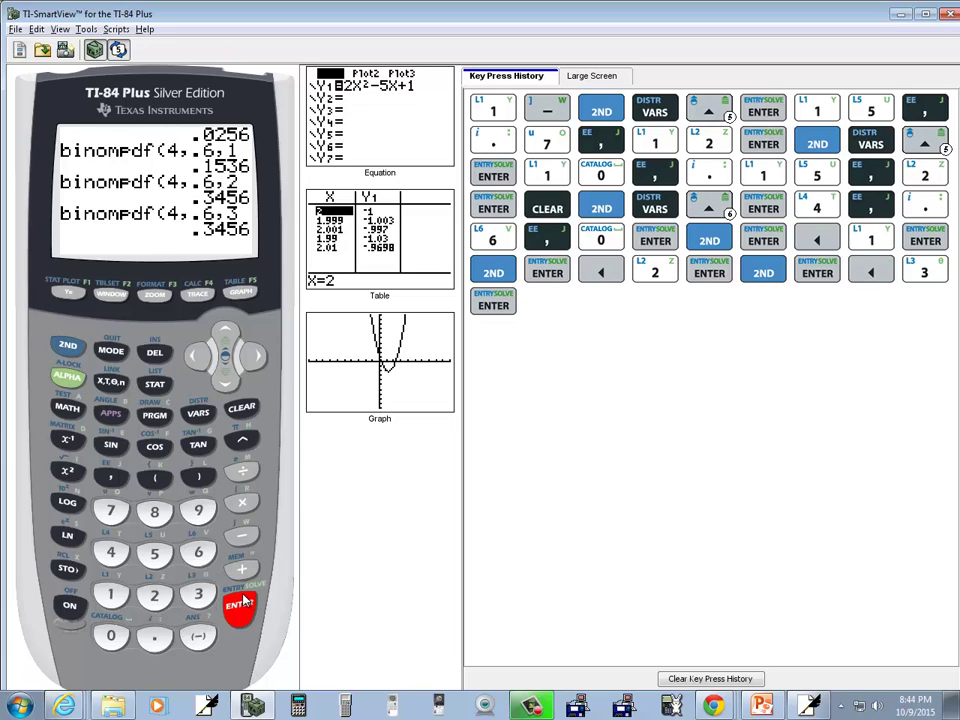
key("alt+Tab")
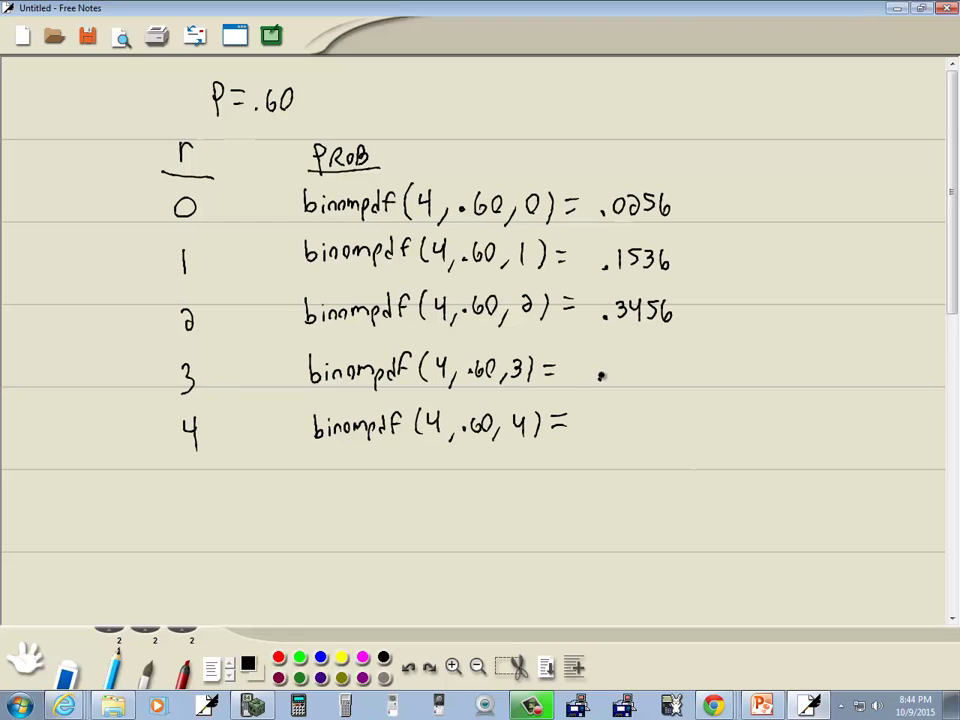
mouse_move(613, 366)
left_mouse_down()
mouse_move(618, 378)
mouse_move(660, 372)
left_mouse_up()
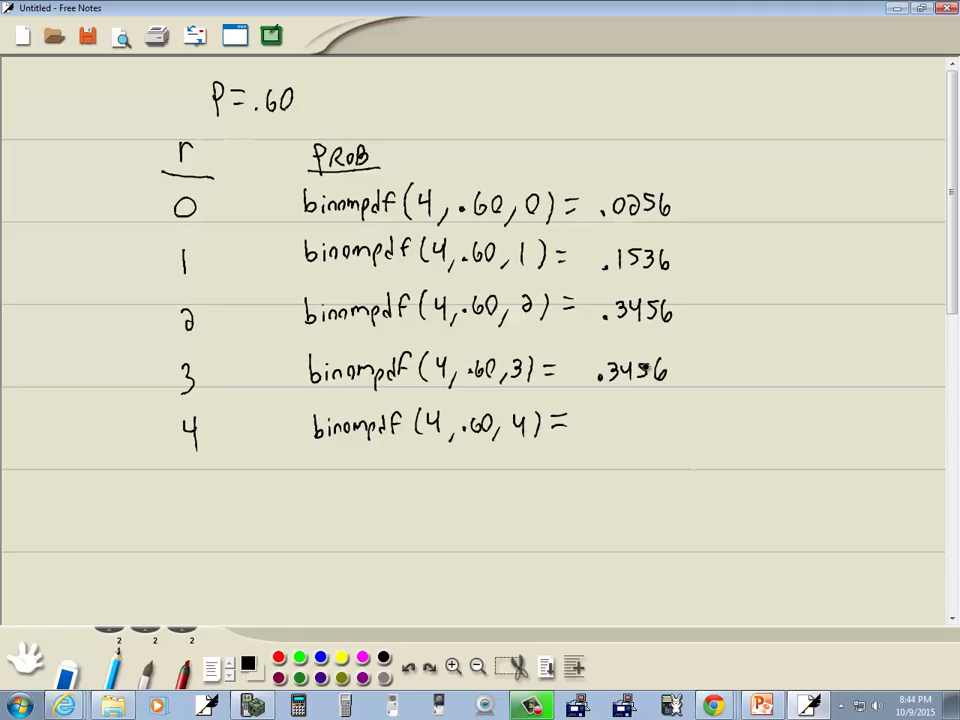
Step: Recall the last entry and change it to binompdf(4,.6,4), giving .1296
key("alt+Tab")
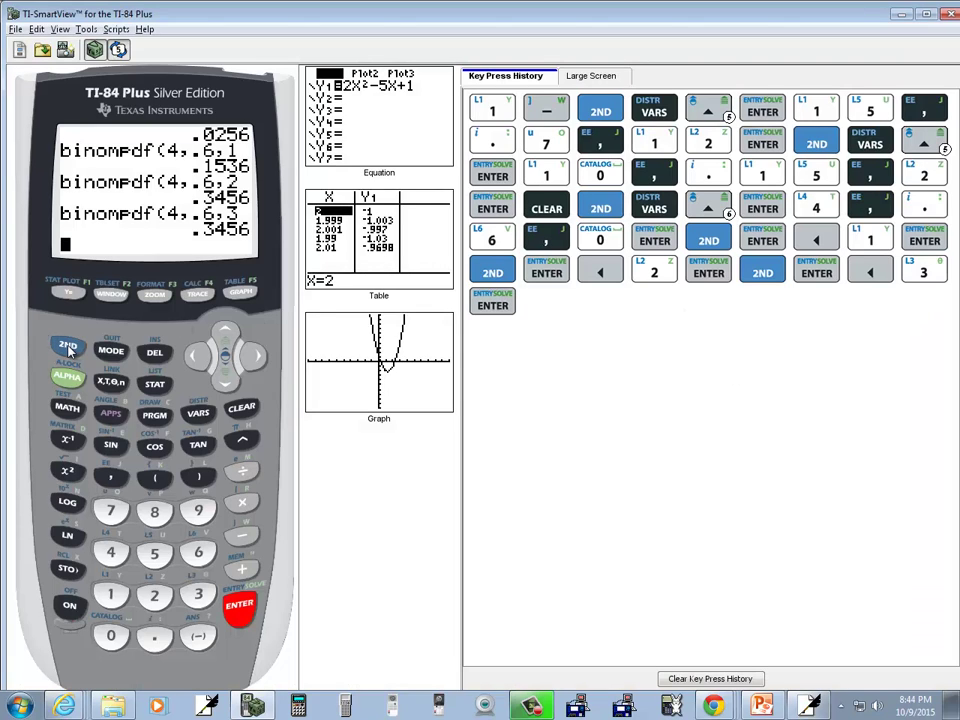
left_click(68, 345)
key("Return")
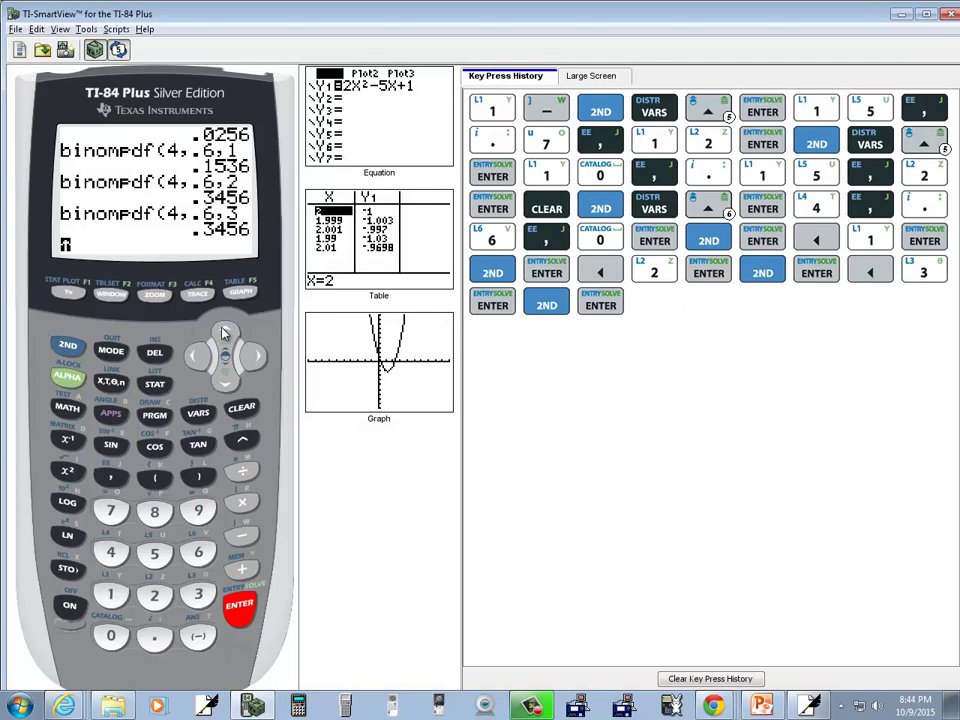
left_click(199, 355)
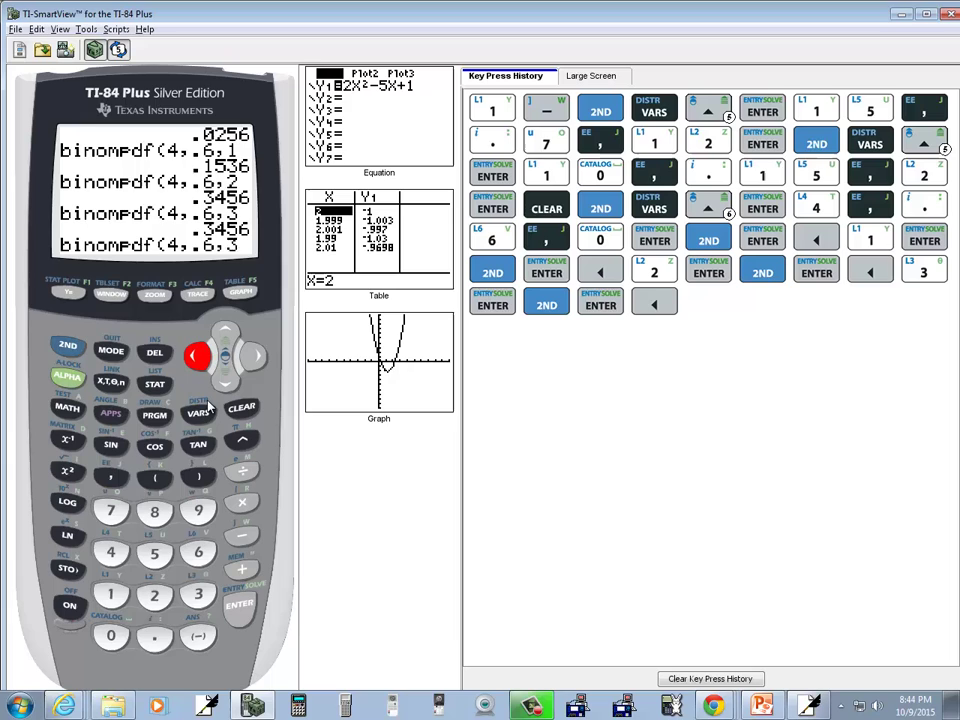
left_click(115, 555)
left_click(238, 608)
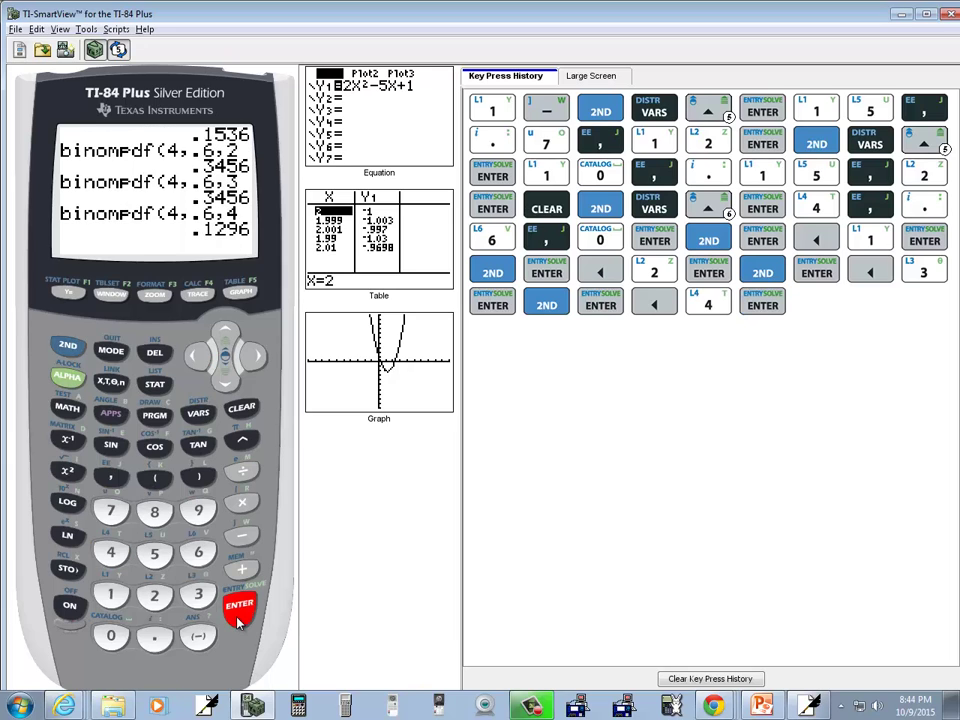
Step: Write .1296 beside r = 4 and draw a box around the five probability values
key("alt+Tab")
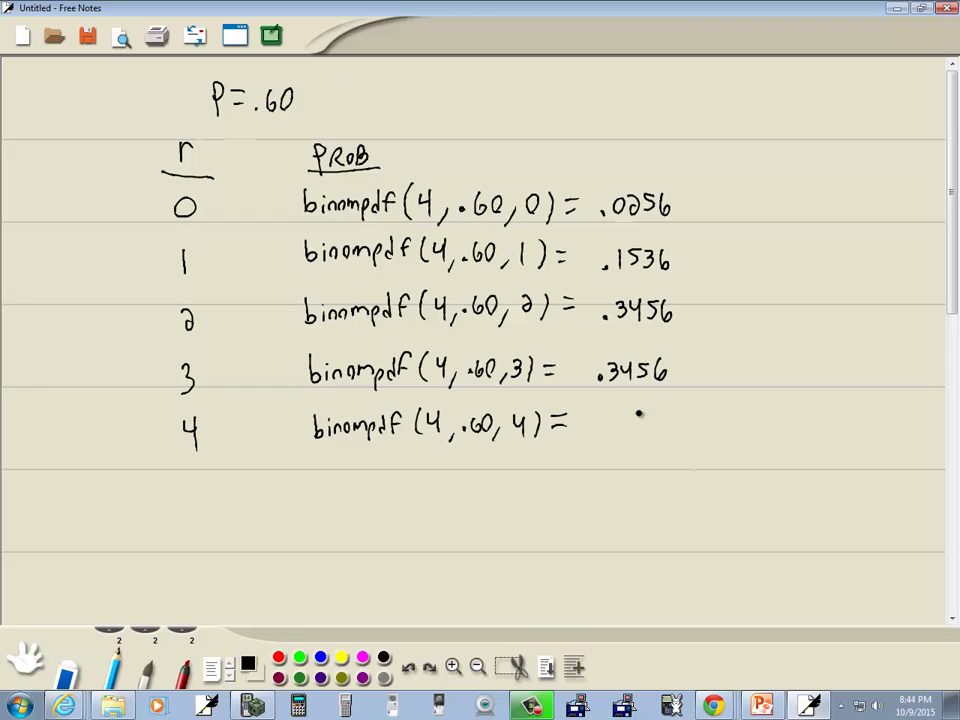
left_click_drag(603, 423, 603, 438)
mouse_move(610, 426)
left_mouse_down()
mouse_move(622, 438)
mouse_move(662, 437)
mouse_move(586, 454)
mouse_move(590, 177)
mouse_move(696, 175)
mouse_move(718, 396)
mouse_move(703, 454)
mouse_move(686, 456)
left_mouse_up()
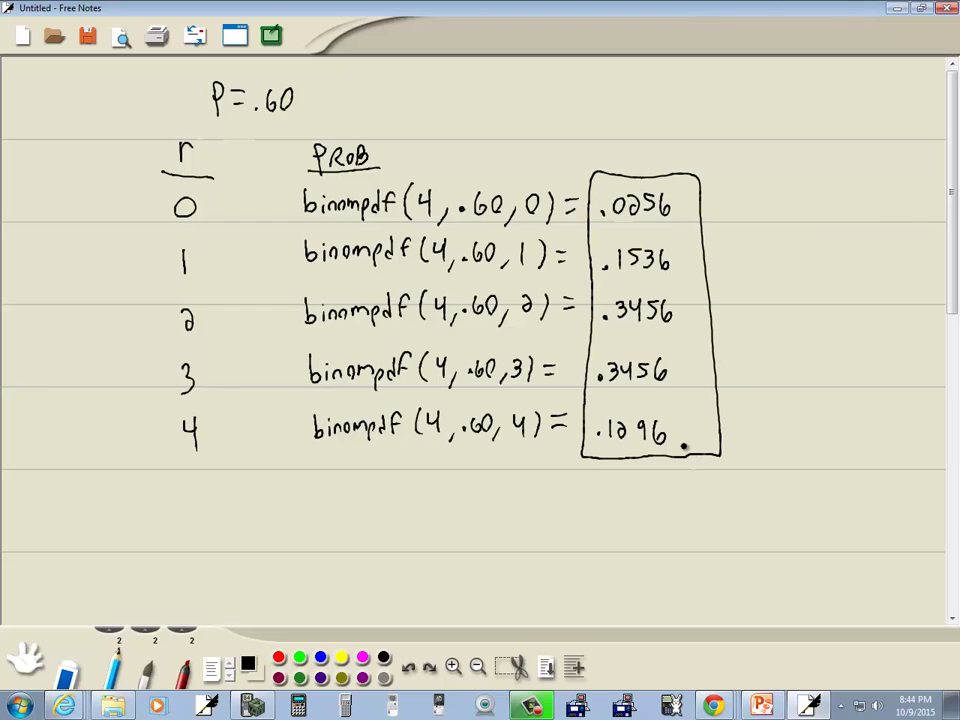